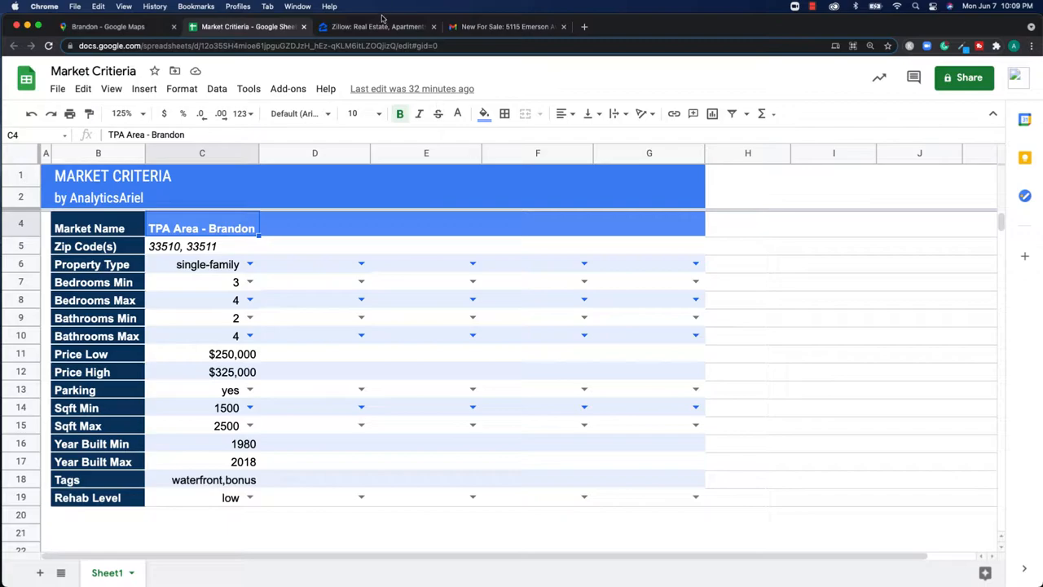
Step: Copy zip code 33510 from the Market Criteria sheet and search Zillow for homes in it
click(377, 28)
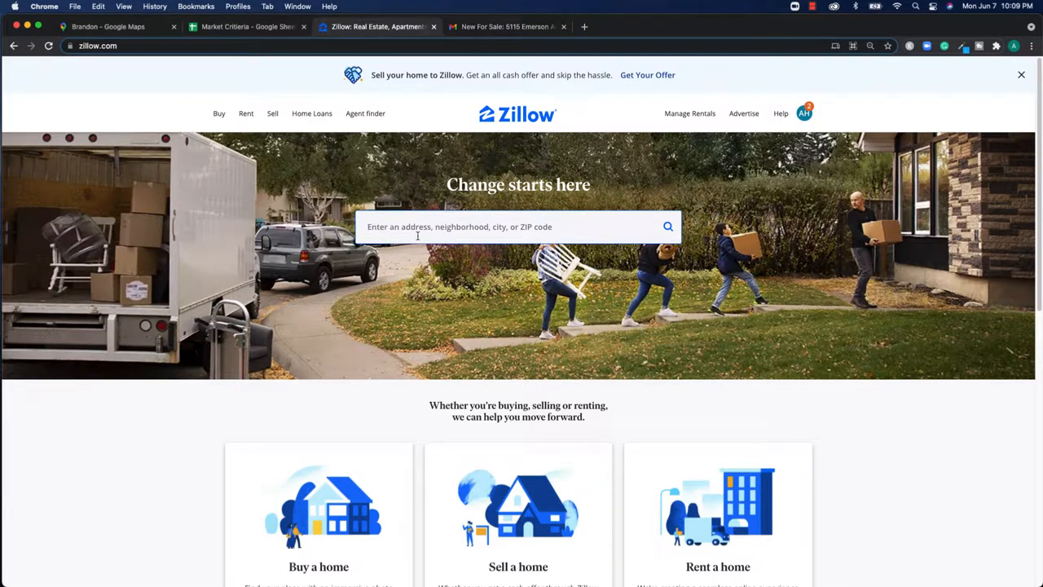
click(245, 29)
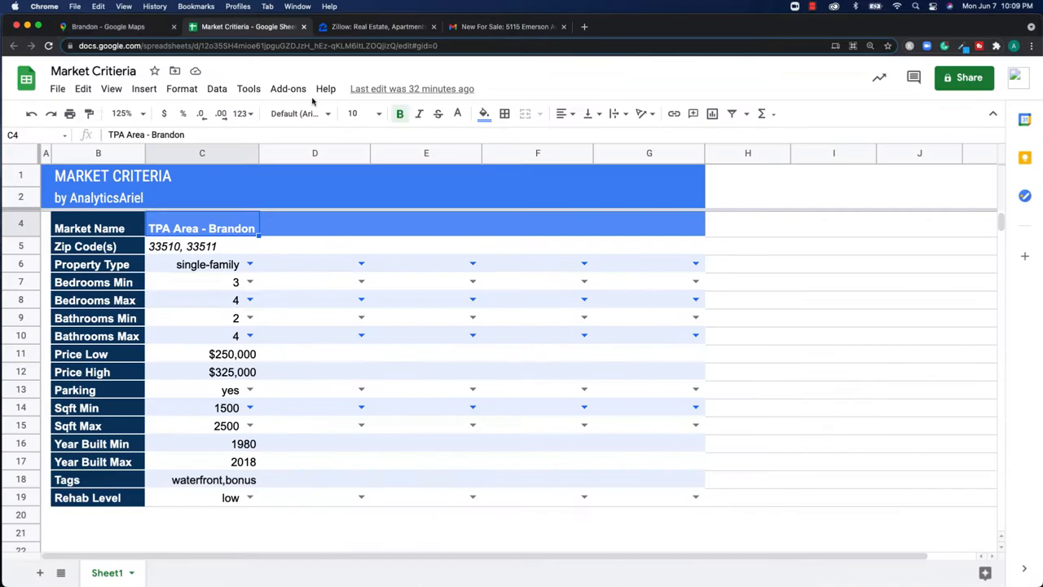
click(171, 252)
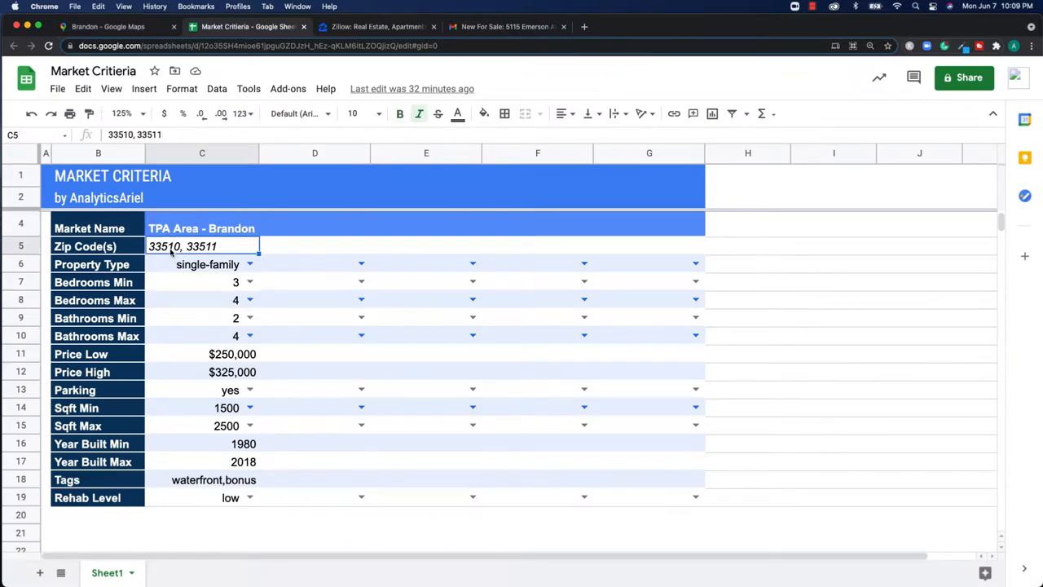
click(123, 135)
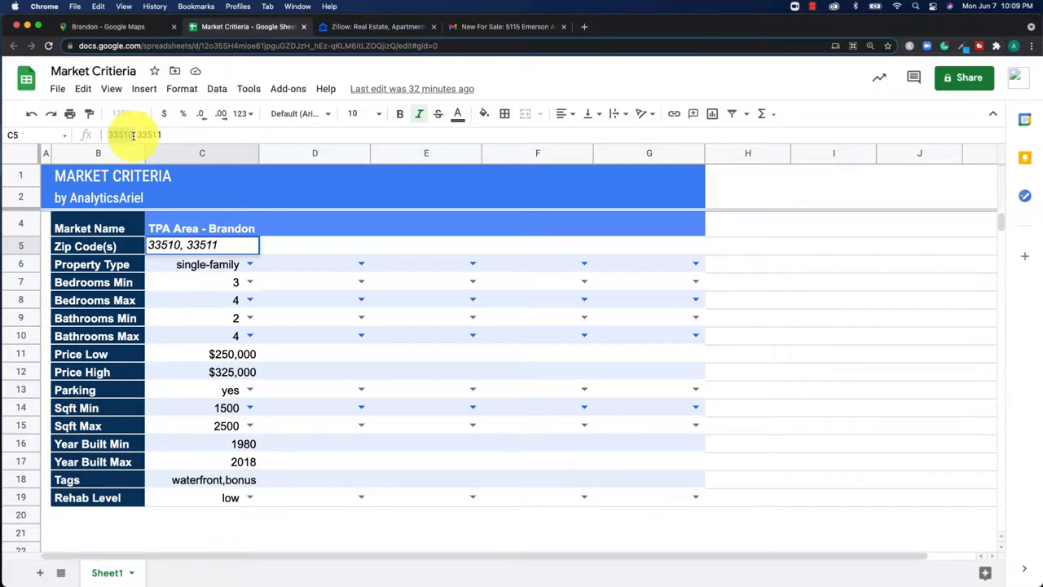
key(super+c)
click(353, 27)
click(400, 224)
key(super+v)
key(Return)
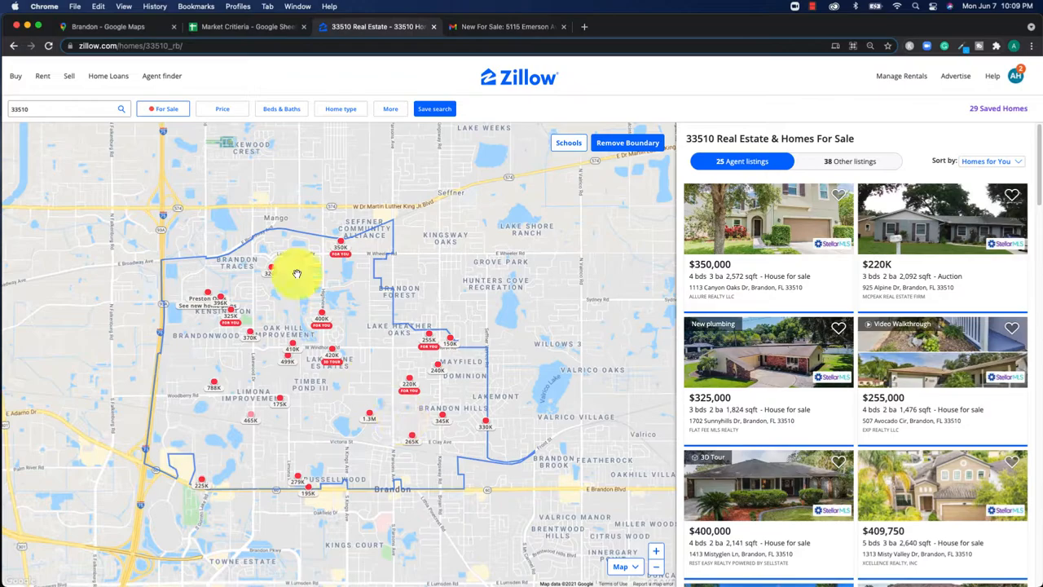
Step: Replace the zip code boundary with a freehand region around Brandon, running from Brandon Traces to Lakemont and Russellwood, and apply it
click(112, 27)
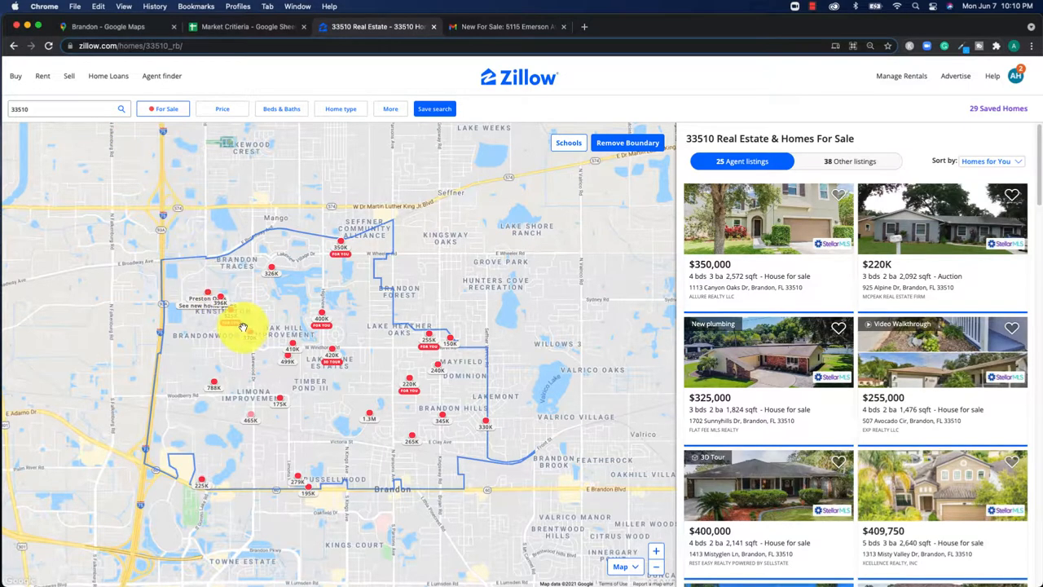
mouse_move(243, 327)
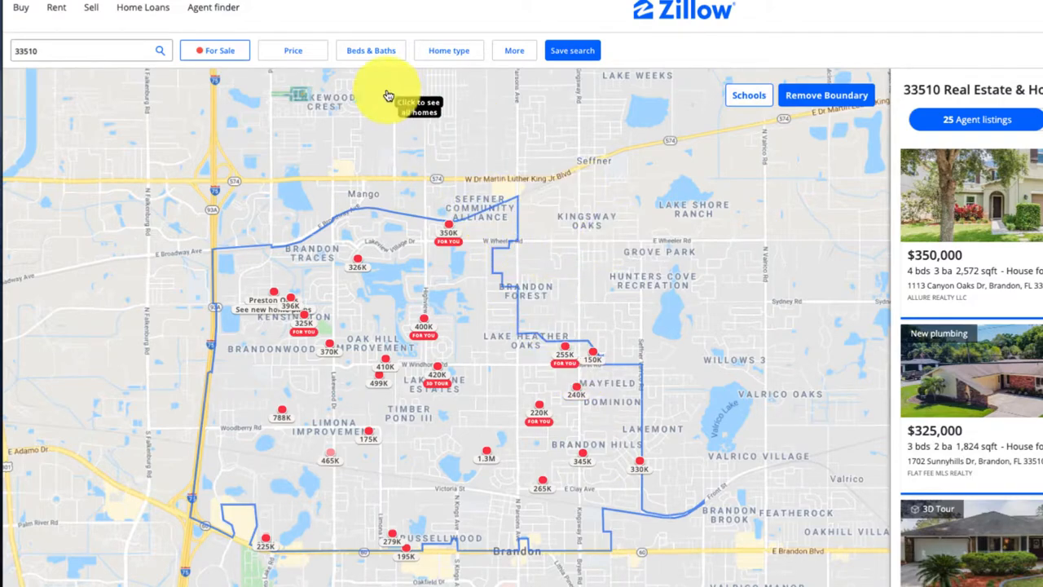
click(808, 102)
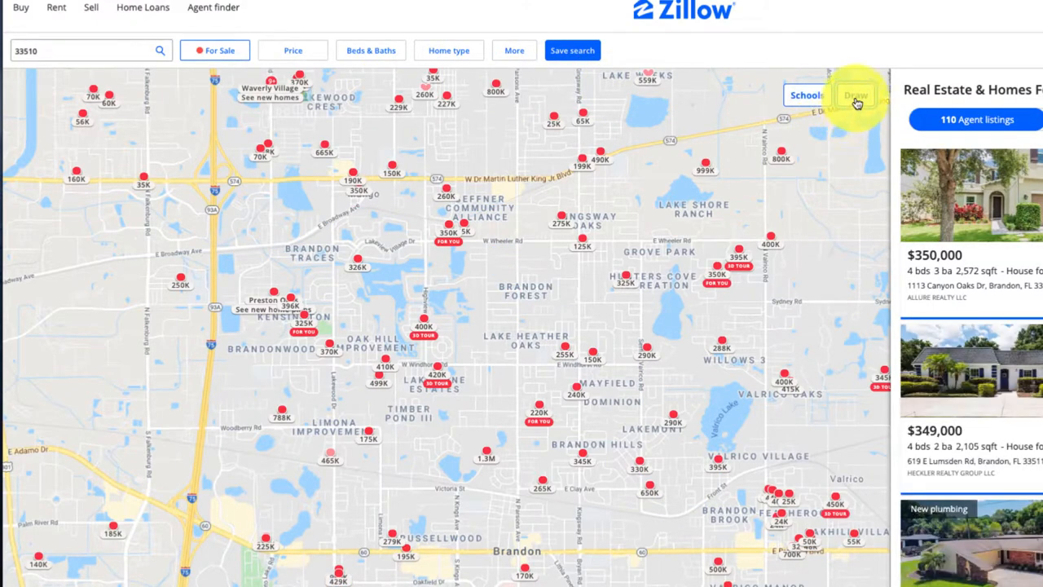
click(857, 102)
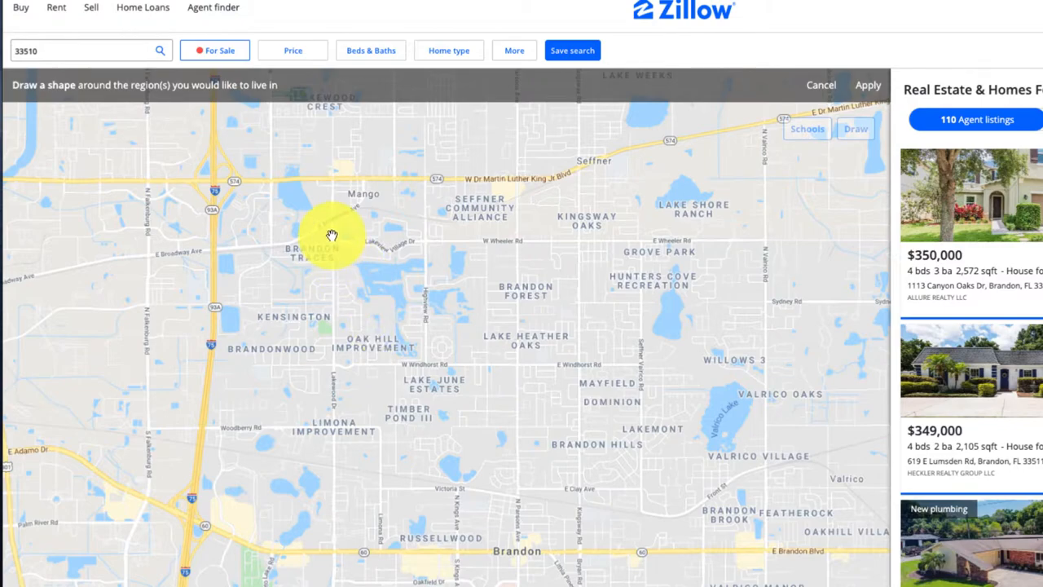
mouse_move(332, 236)
mouse_down()
mouse_move(277, 237)
mouse_move(187, 366)
mouse_move(561, 582)
mouse_move(668, 427)
mouse_move(421, 338)
mouse_move(330, 235)
mouse_up()
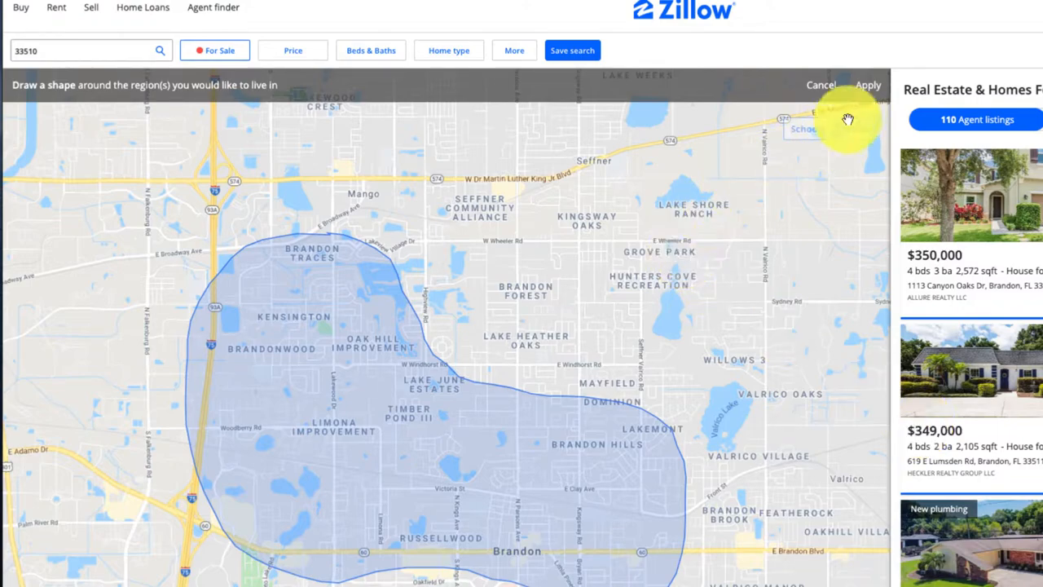
click(868, 101)
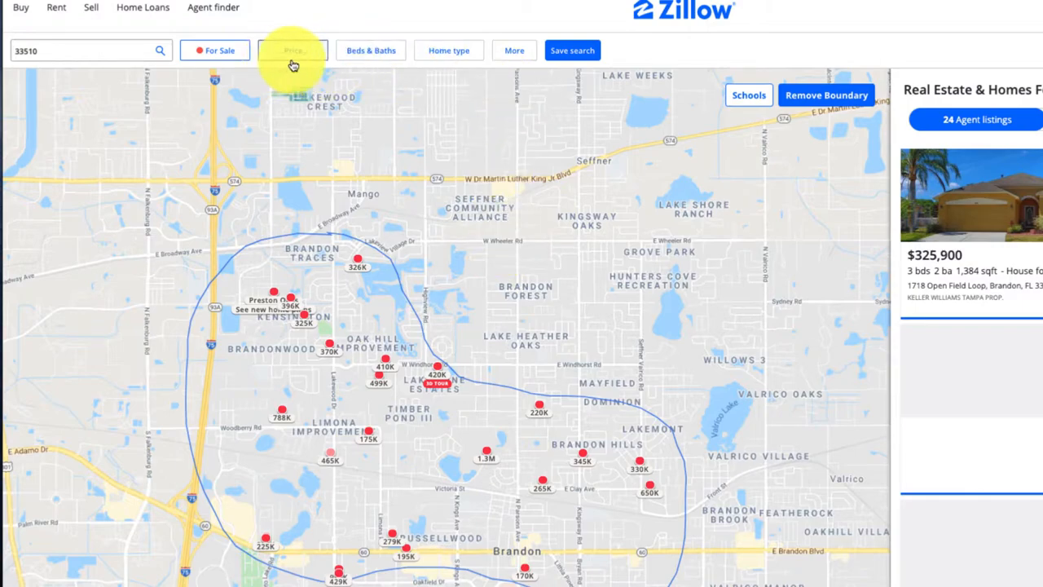
Step: Restrict the home type filter to Houses only, deselecting all the other types
click(436, 57)
click(324, 106)
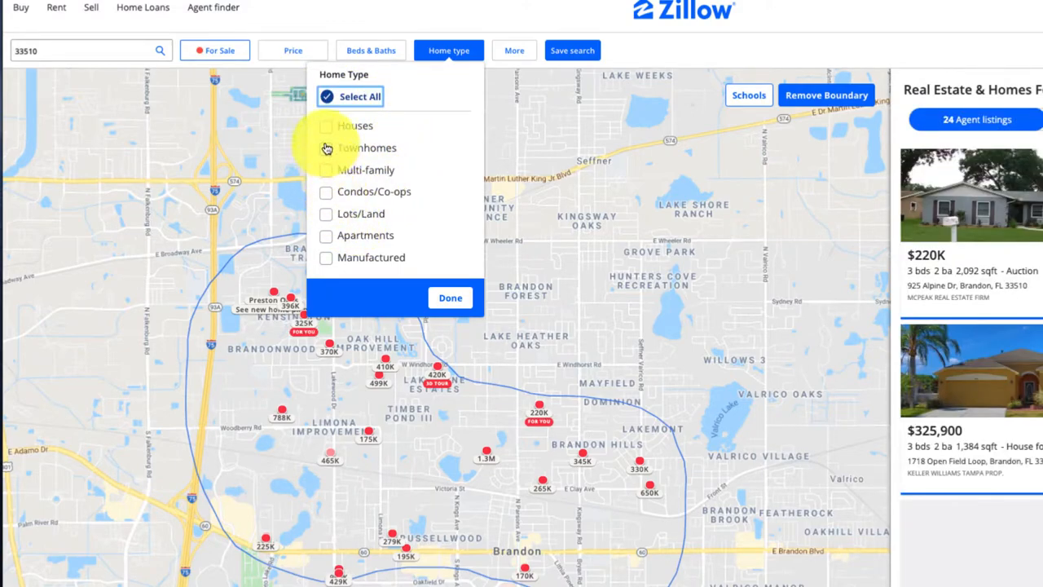
click(326, 128)
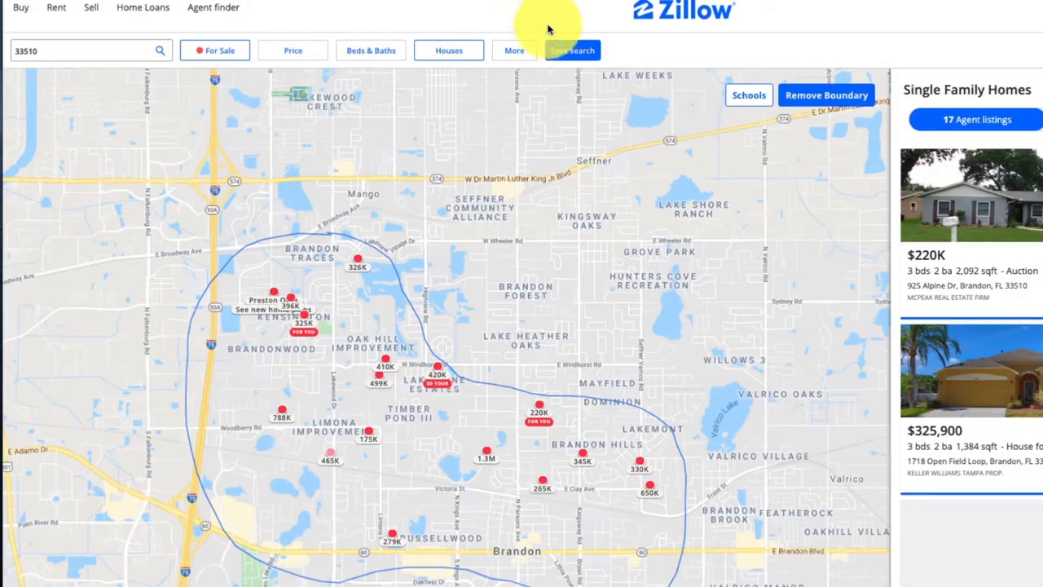
Step: Filter the listings to homes with 3+ bedrooms and 2+ bathrooms
click(369, 53)
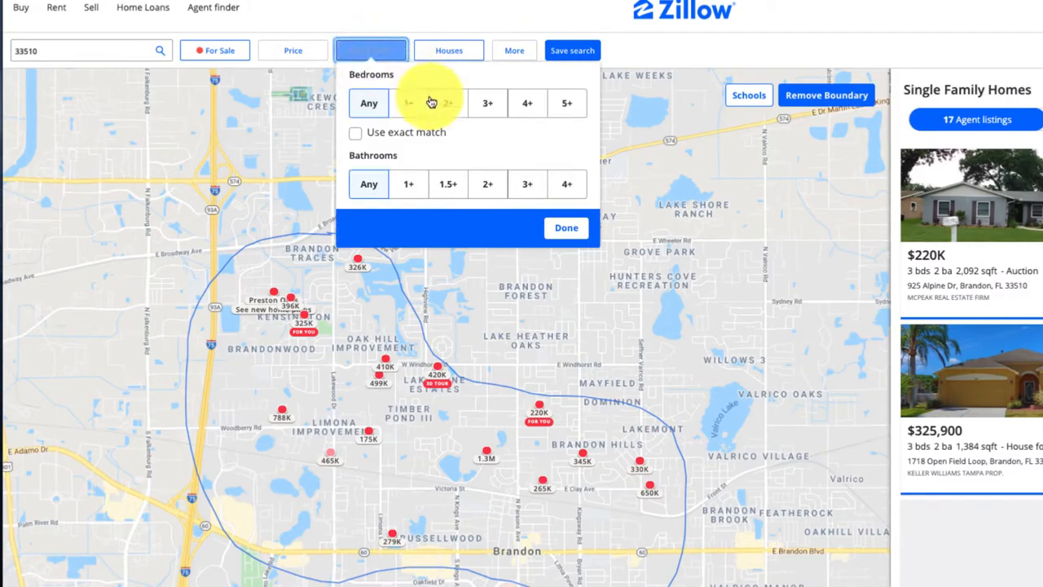
click(484, 108)
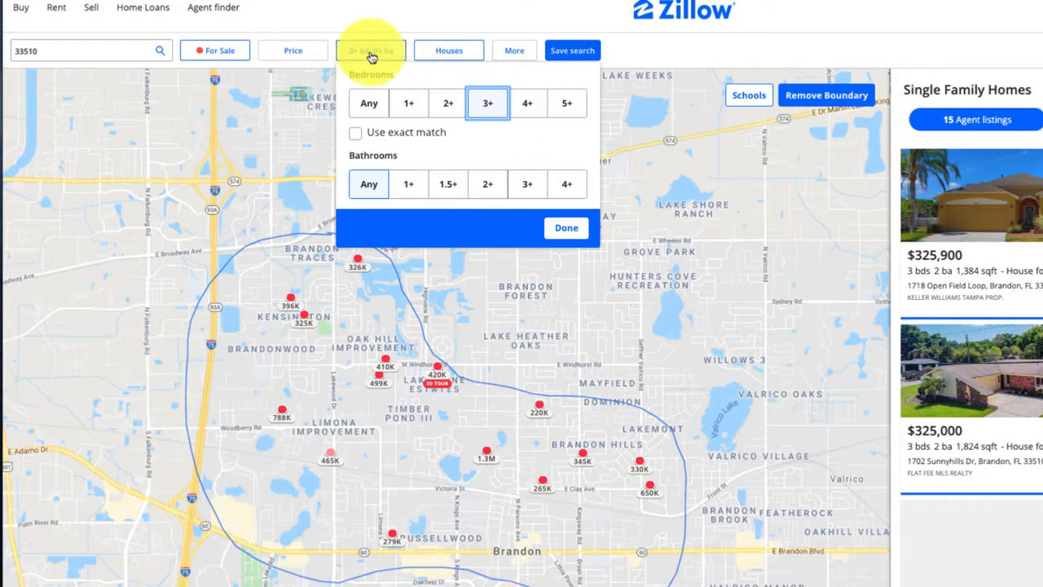
click(489, 186)
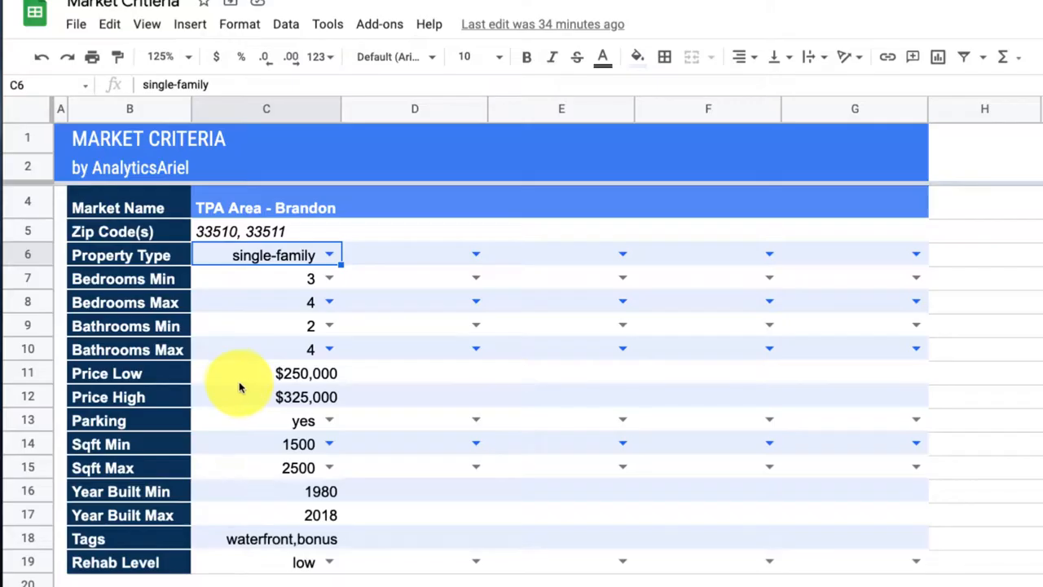
Step: Check the price limits in the criteria sheet and set Zillow's price range to 250,000–325,000
click(238, 382)
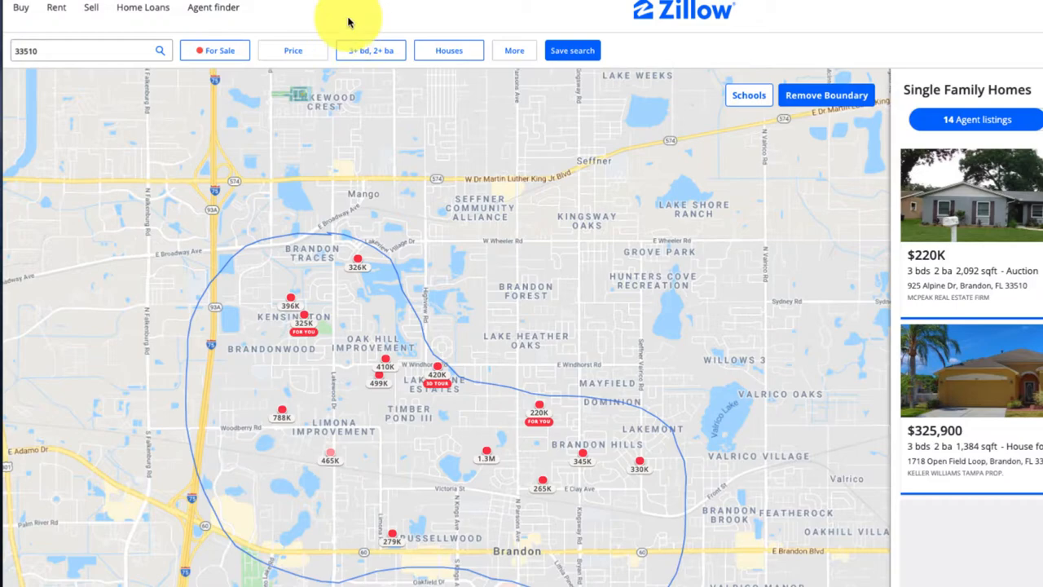
click(297, 52)
click(288, 110)
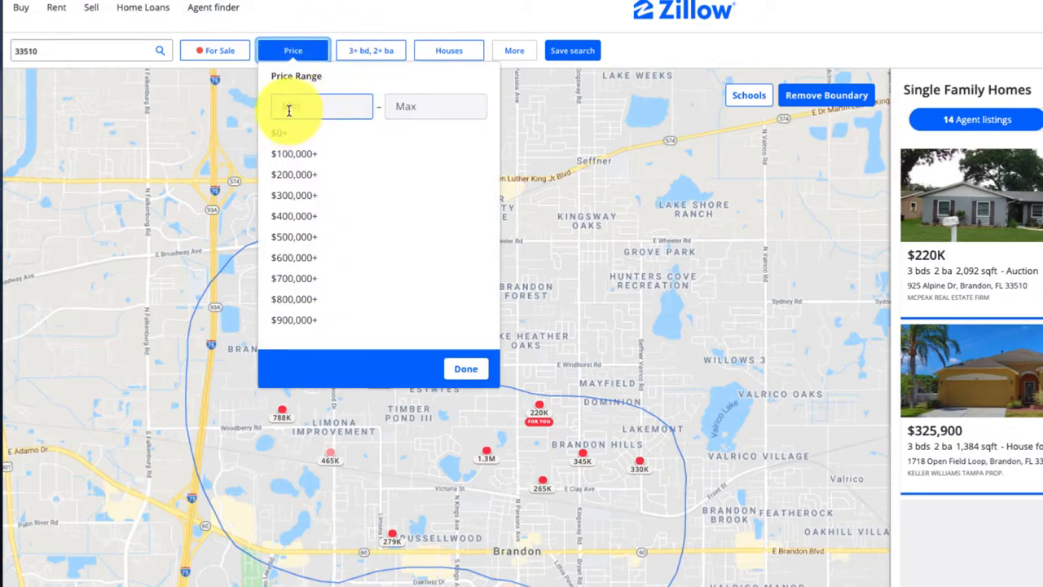
click(384, 105)
click(322, 106)
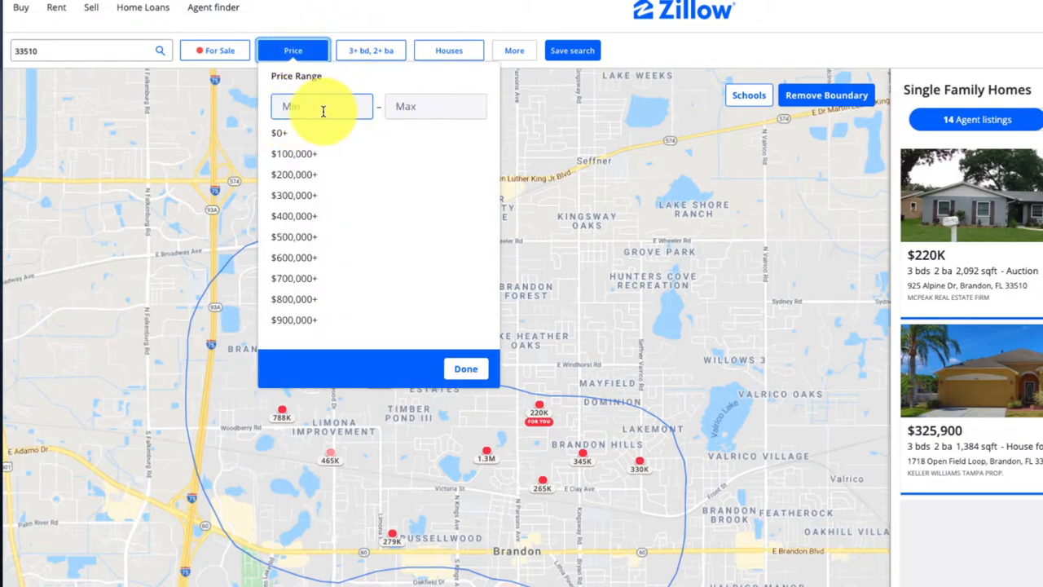
text(250,000)
key(Tab)
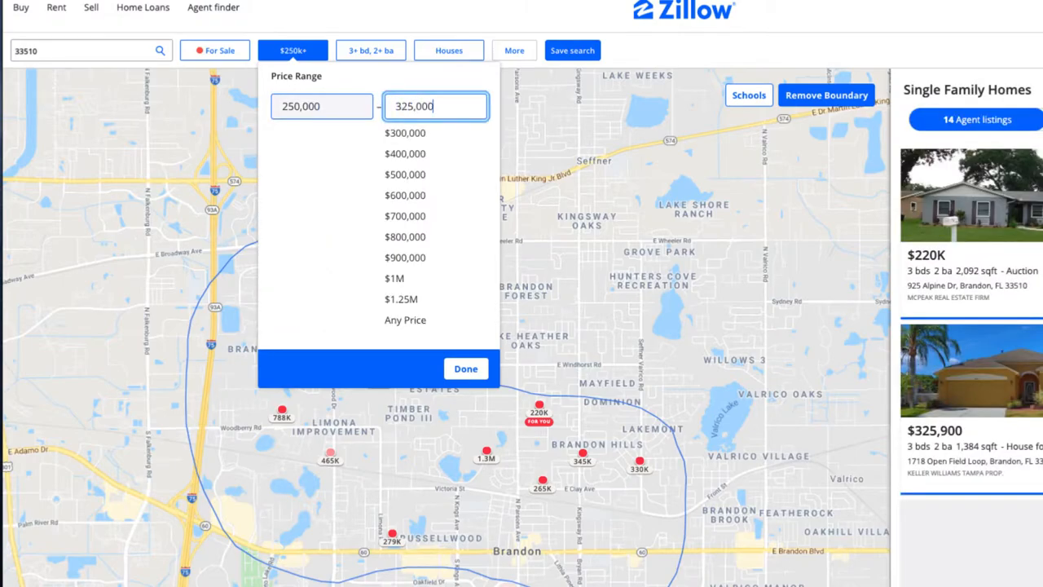
text(325,000)
click(464, 369)
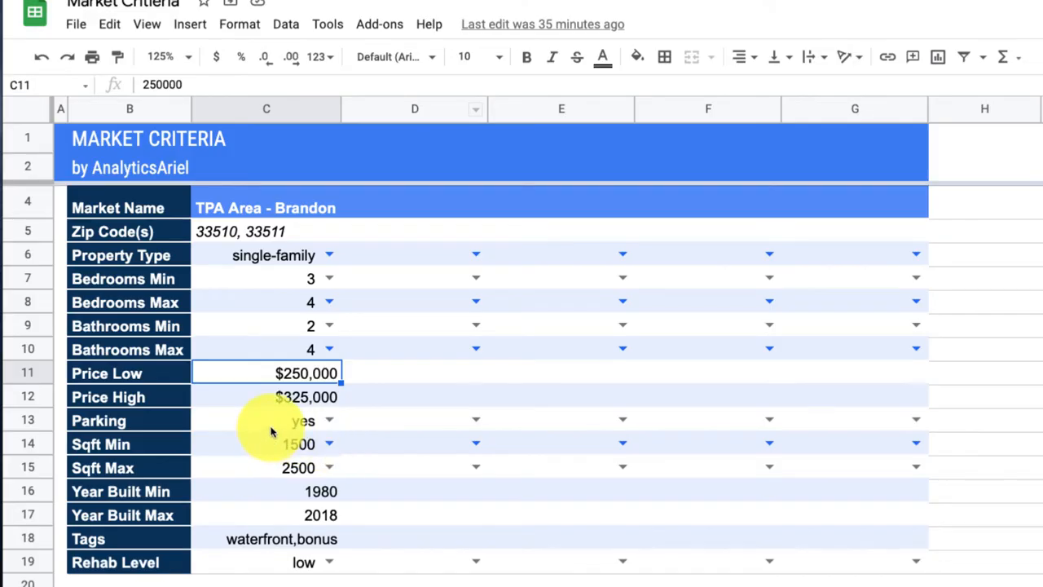
Step: Check the parking criterion in the sheet and set Zillow's parking spots filter to 1+
click(272, 426)
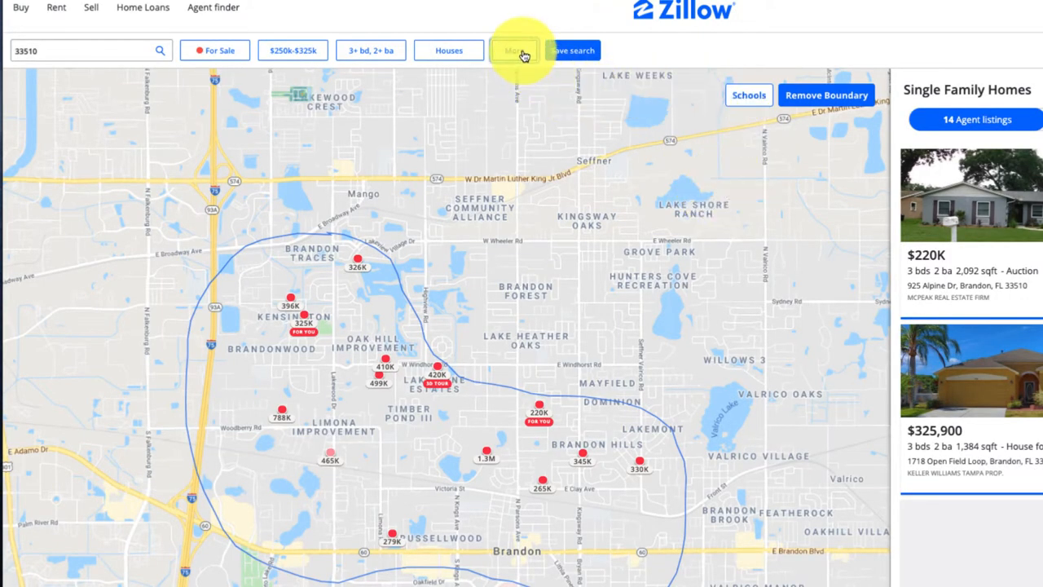
click(524, 56)
scroll(432, 403, down, 1)
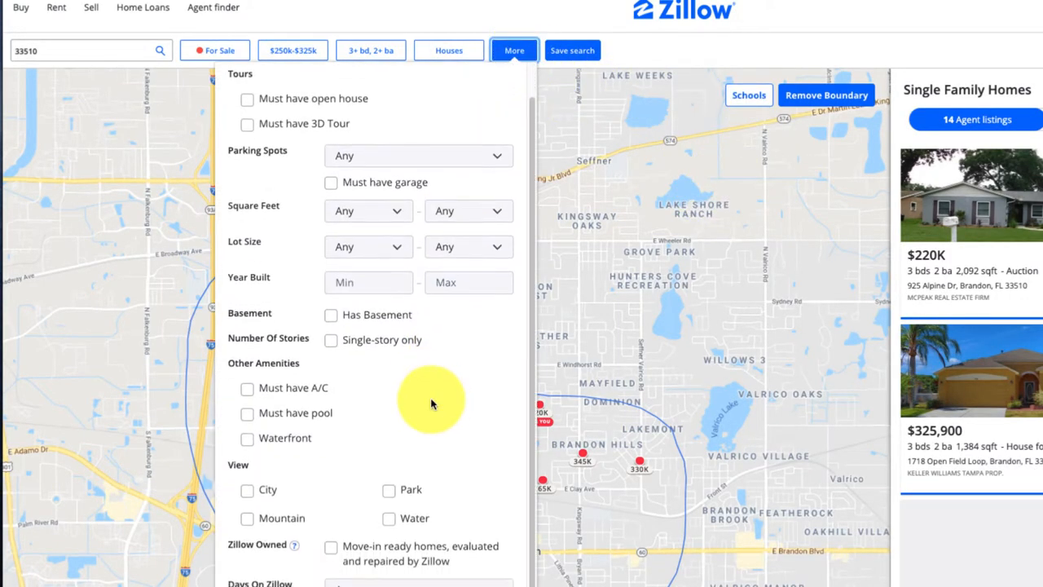
click(395, 157)
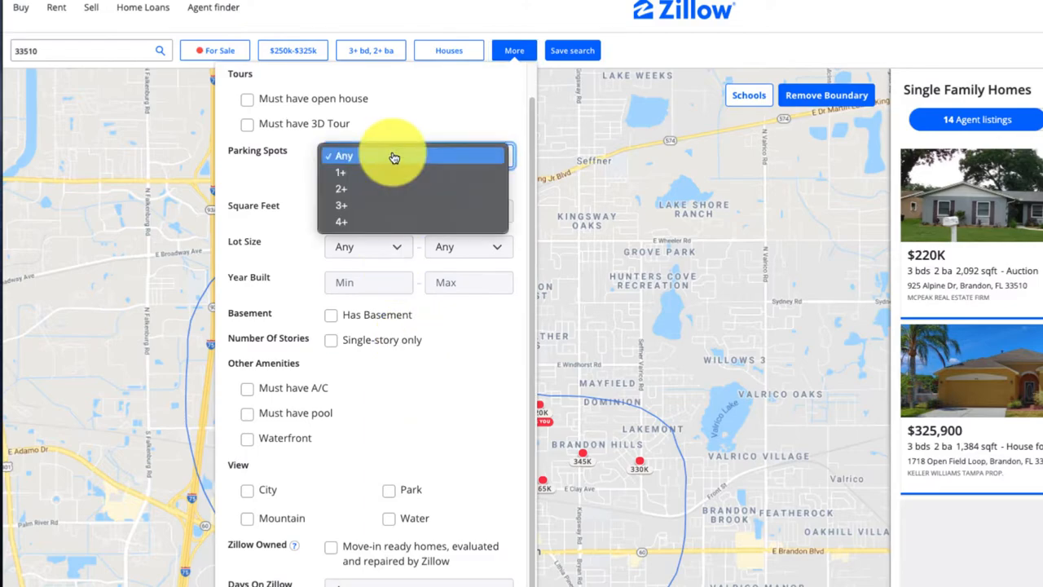
click(388, 172)
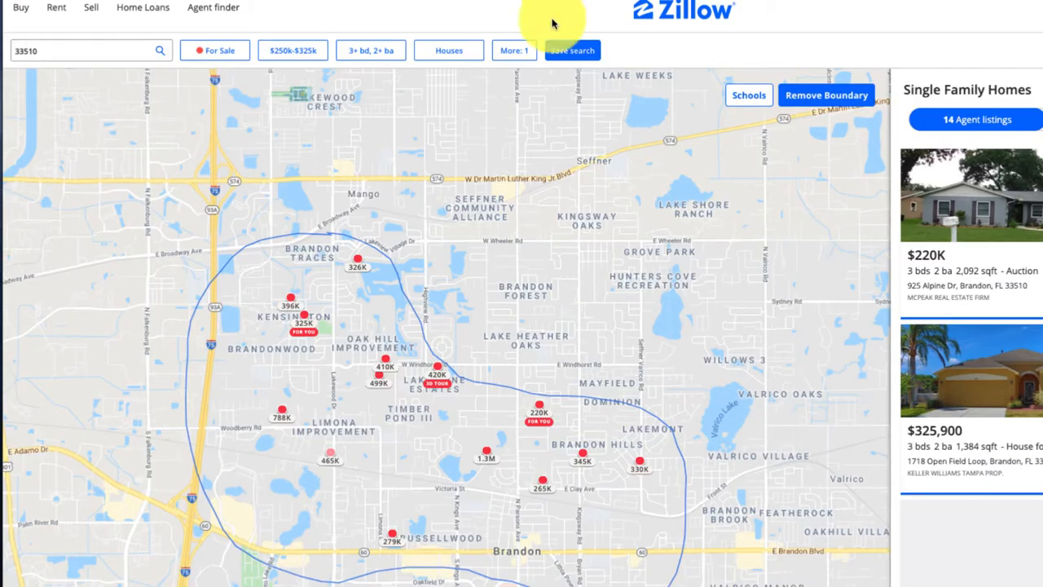
Step: Set the square feet filter to a range of 1,500 to 2,500
click(510, 54)
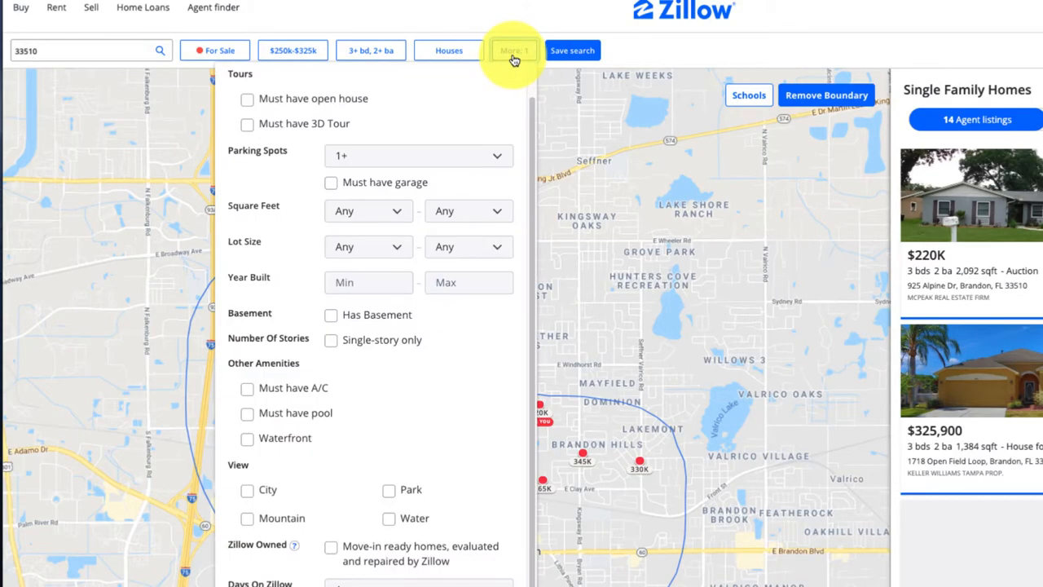
click(395, 214)
click(363, 293)
click(465, 211)
click(477, 88)
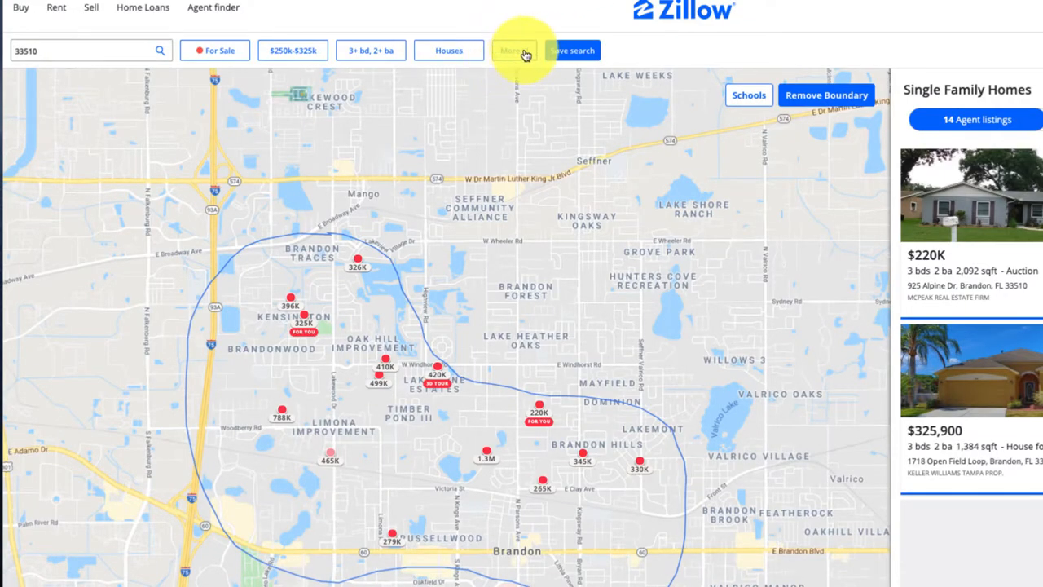
Step: Set the year built filter to a range of 1980 to 2018
click(521, 53)
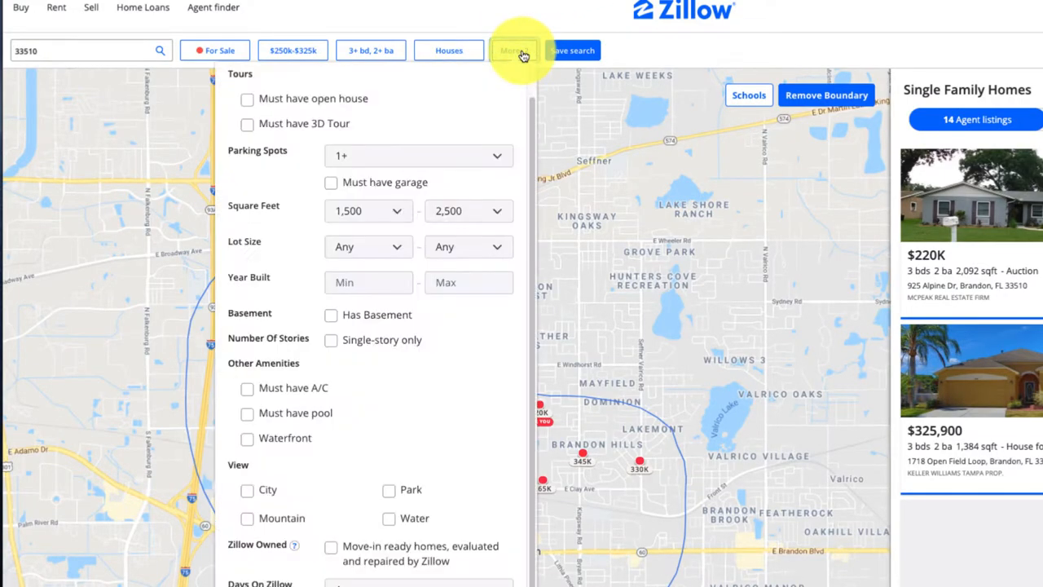
click(354, 285)
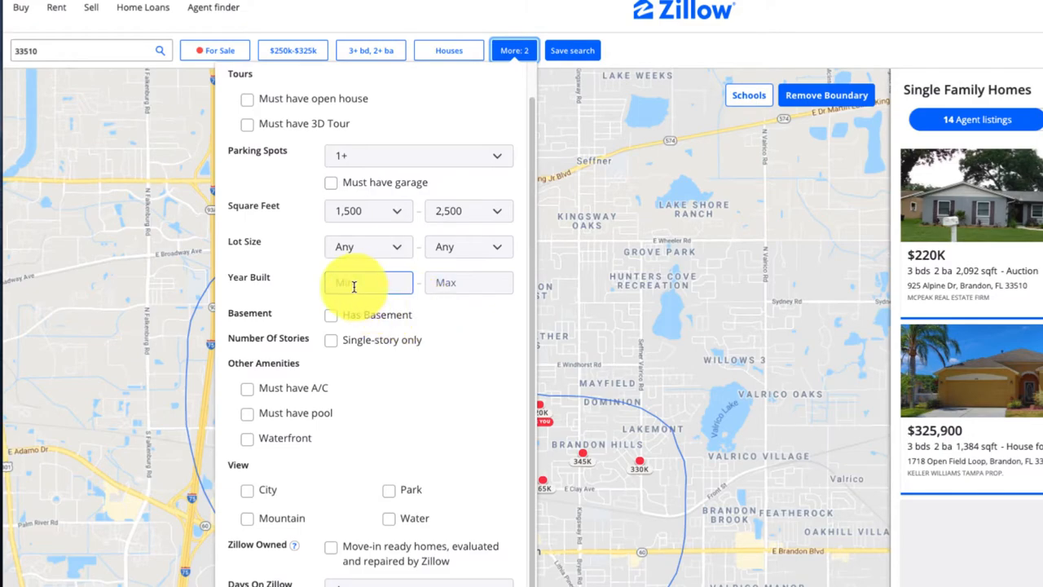
click(353, 285)
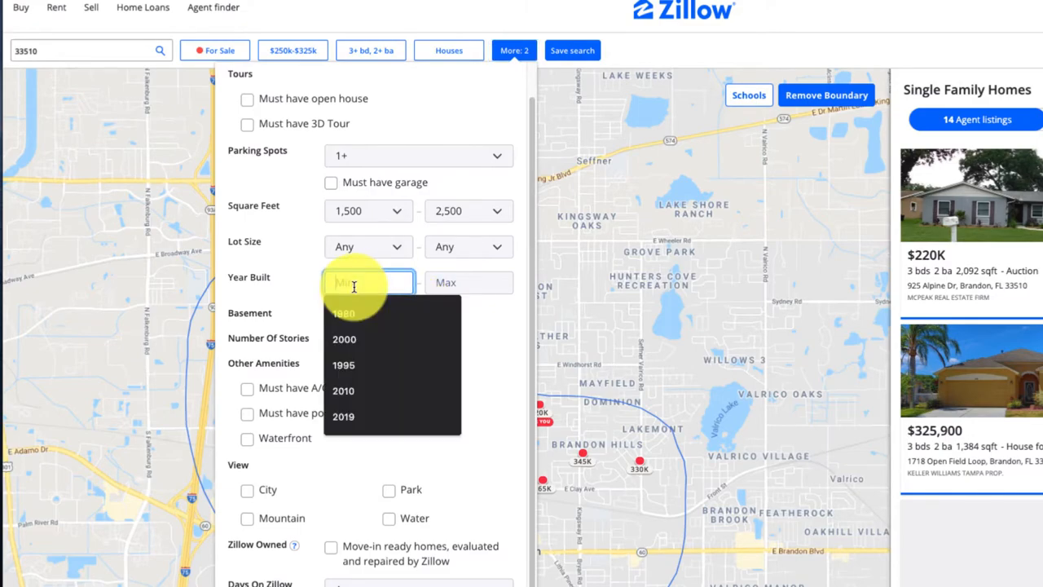
click(343, 313)
click(446, 282)
text(2018)
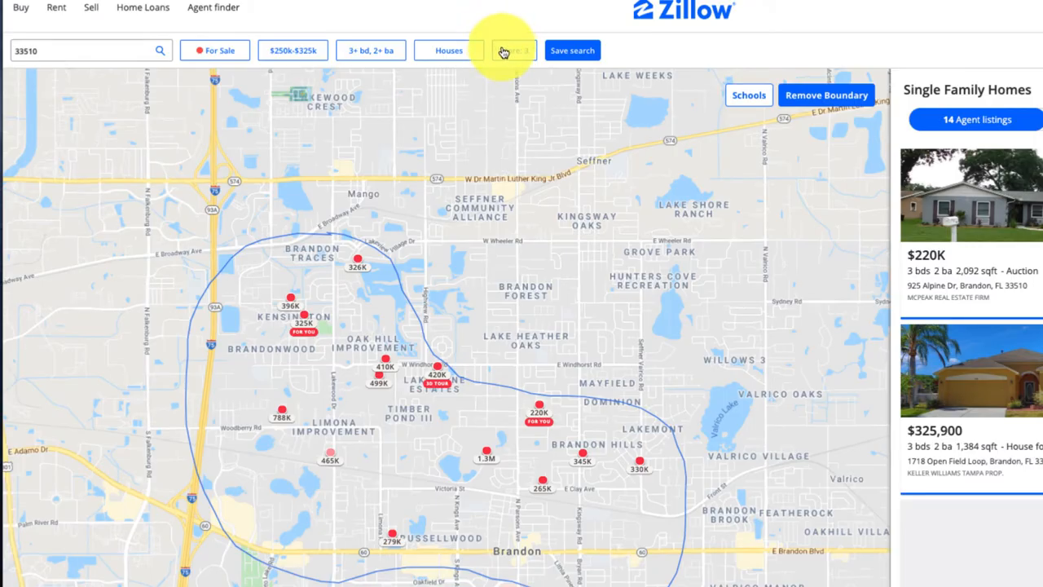
Step: Review the additional filters down to the keywords field, then close them without adding any criteria
click(505, 50)
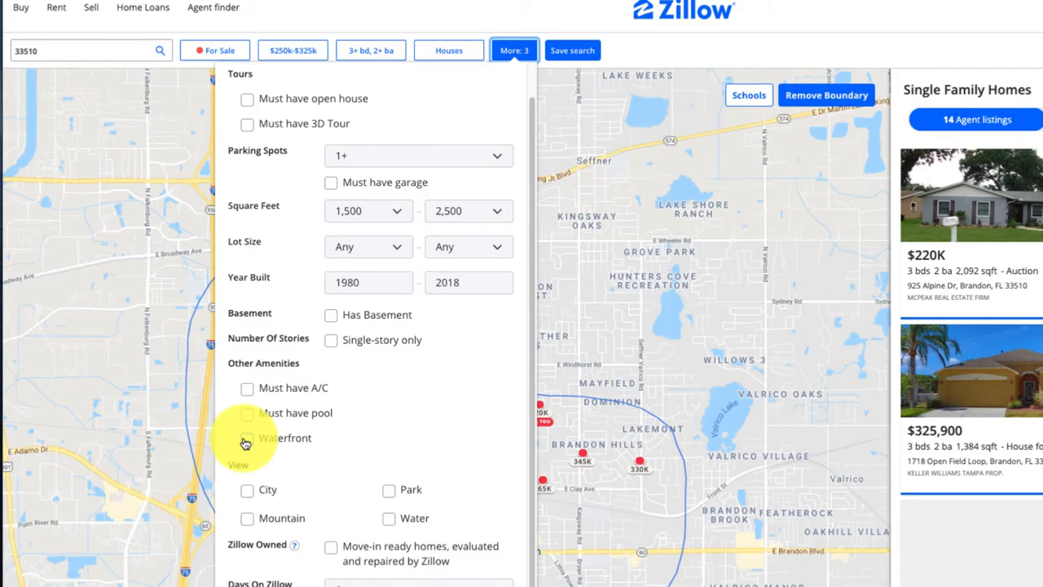
scroll(424, 402, down, 1)
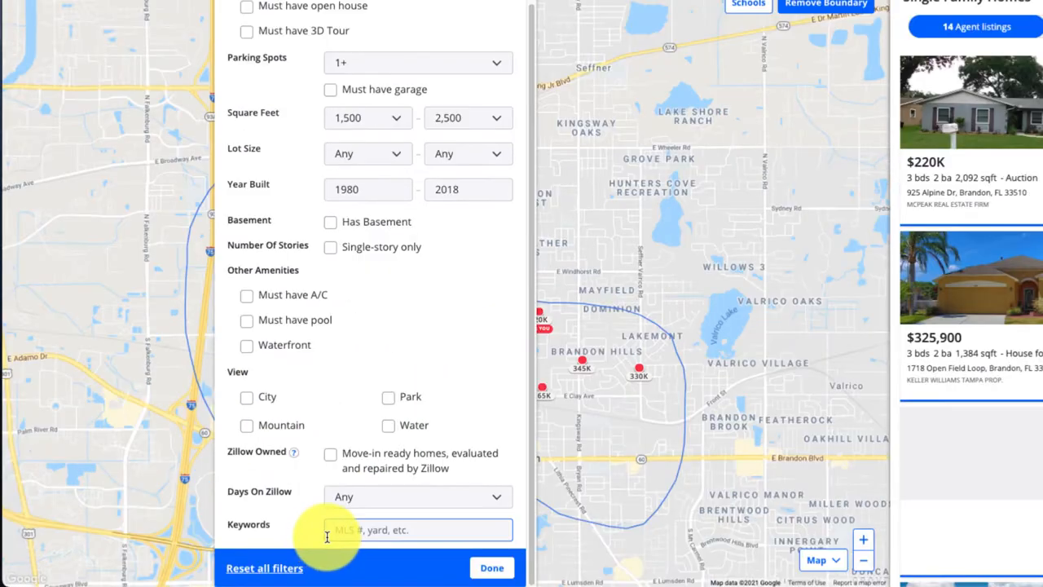
click(335, 536)
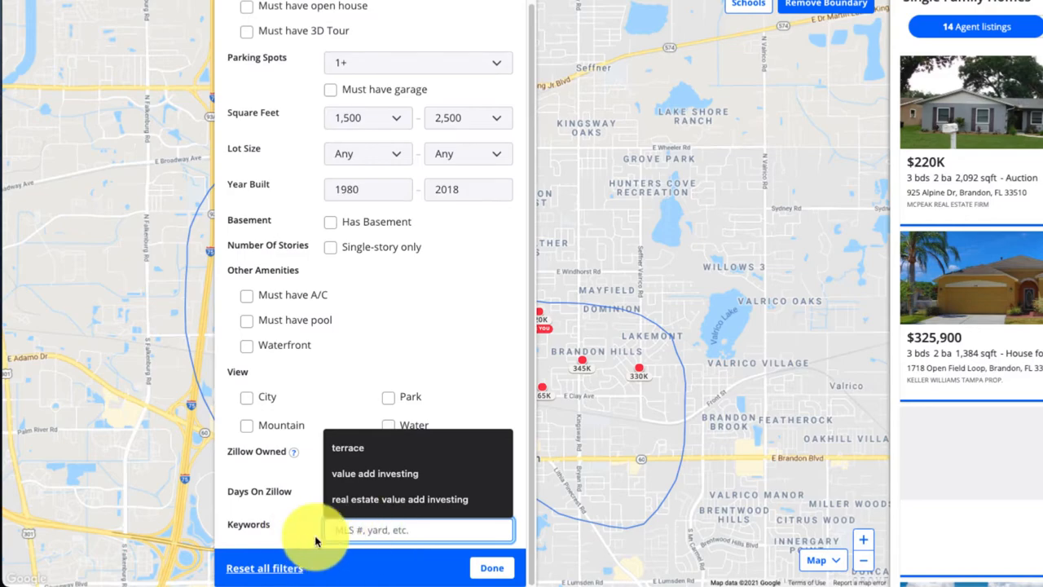
click(493, 574)
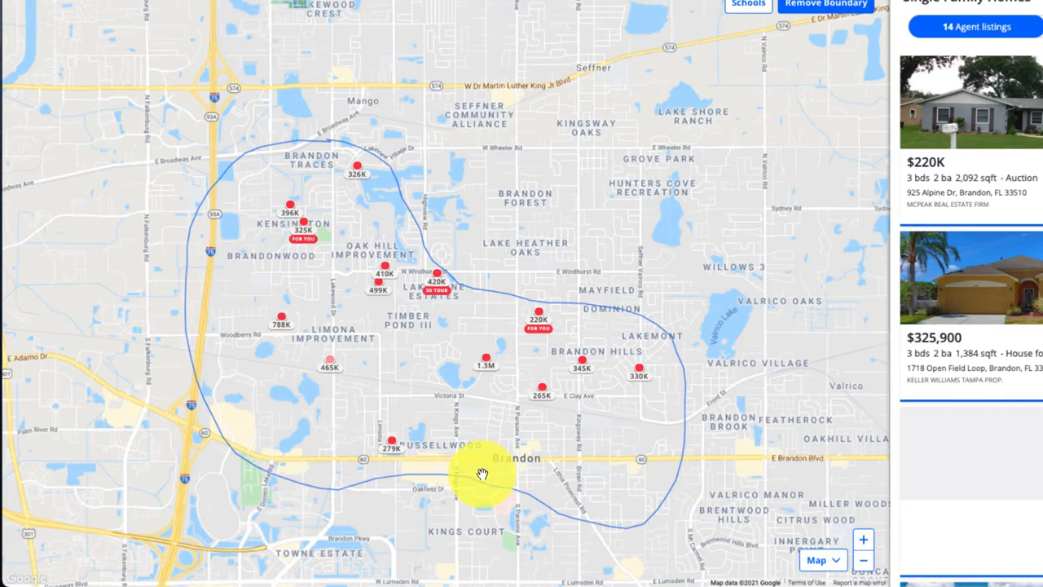
Step: View the details of the $420K listing near Lake June Estates and return to the map results
mouse_move(437, 275)
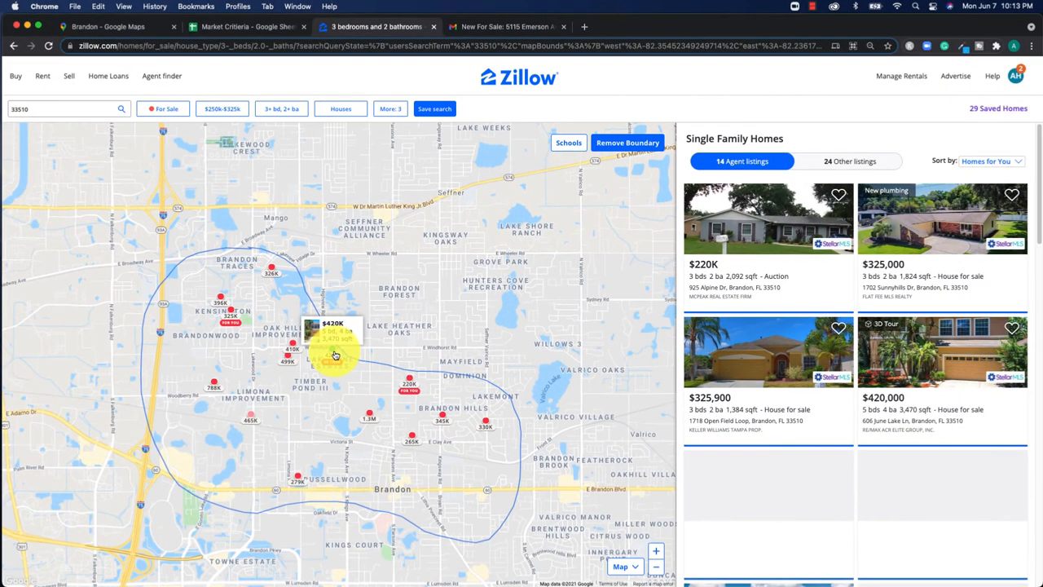
click(335, 354)
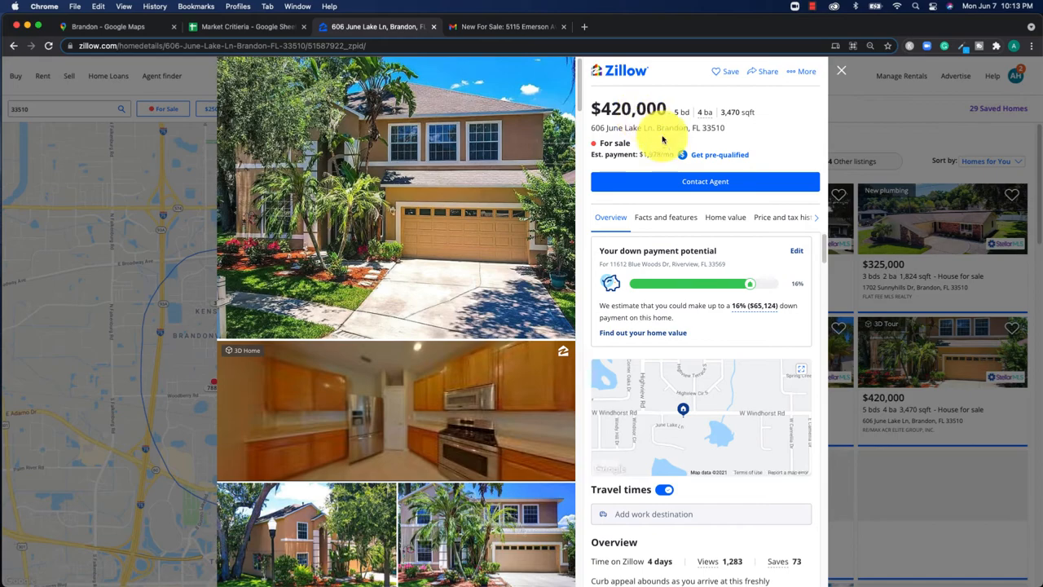
click(841, 72)
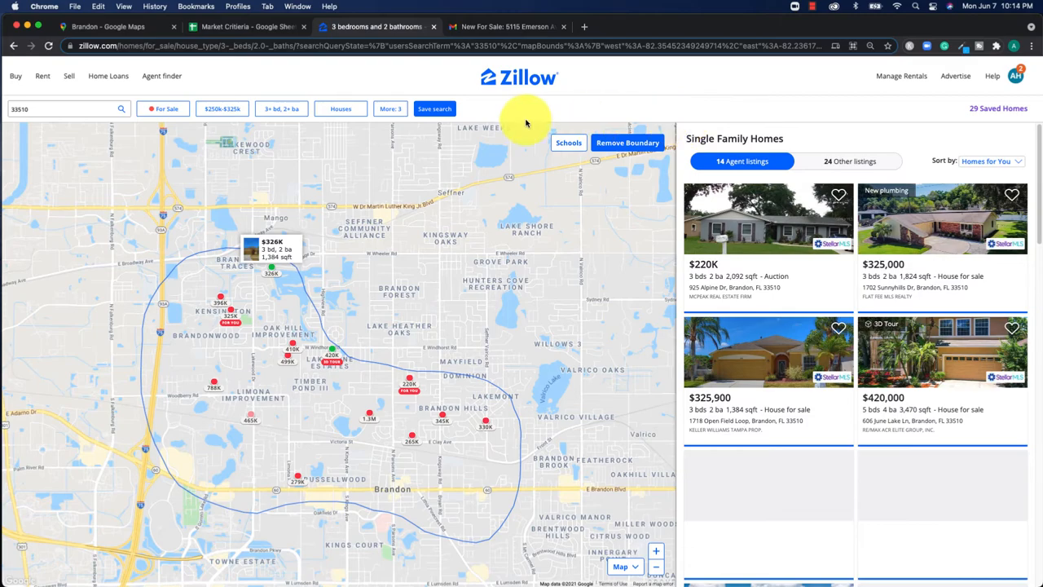
Step: Try to save the filtered home search
click(429, 113)
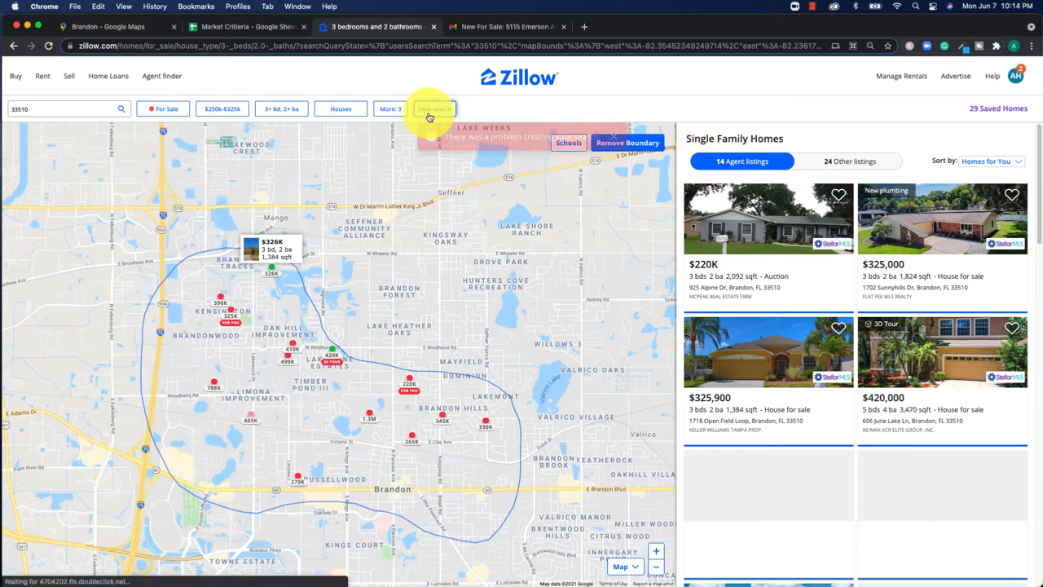